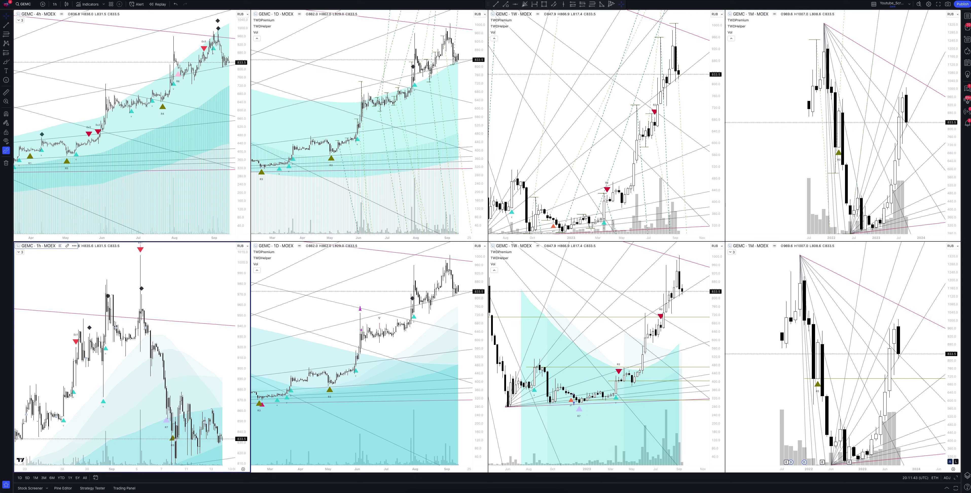
Step: Review the monthly GEMC chart full-window twice, returning to the eight-chart layout each time
left_click(953, 469)
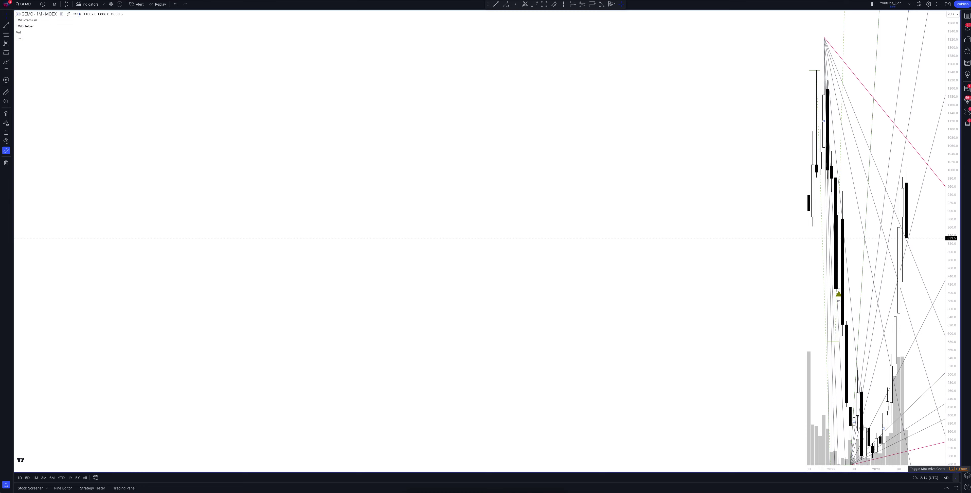
left_click(956, 477)
left_click(956, 477)
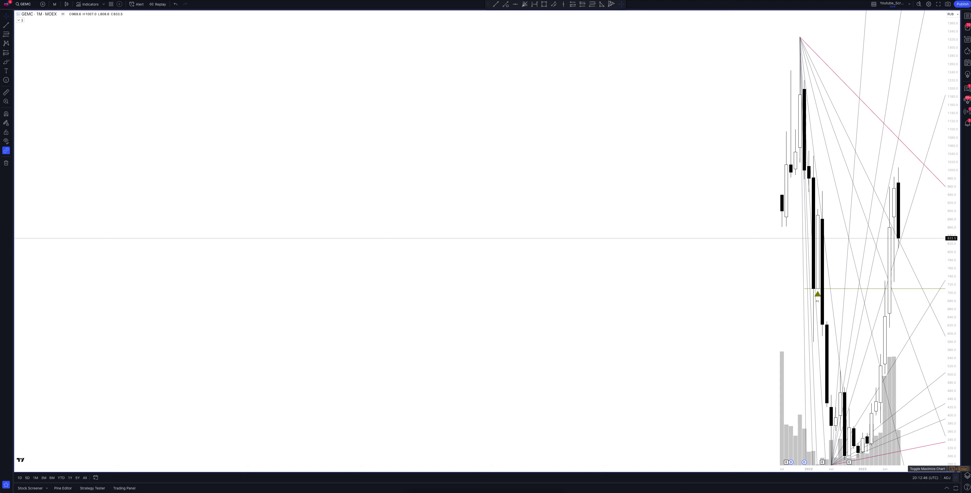
left_click(955, 477)
Step: View both weekly GEMC charts and the first daily chart full-window in turn
left_click(955, 477)
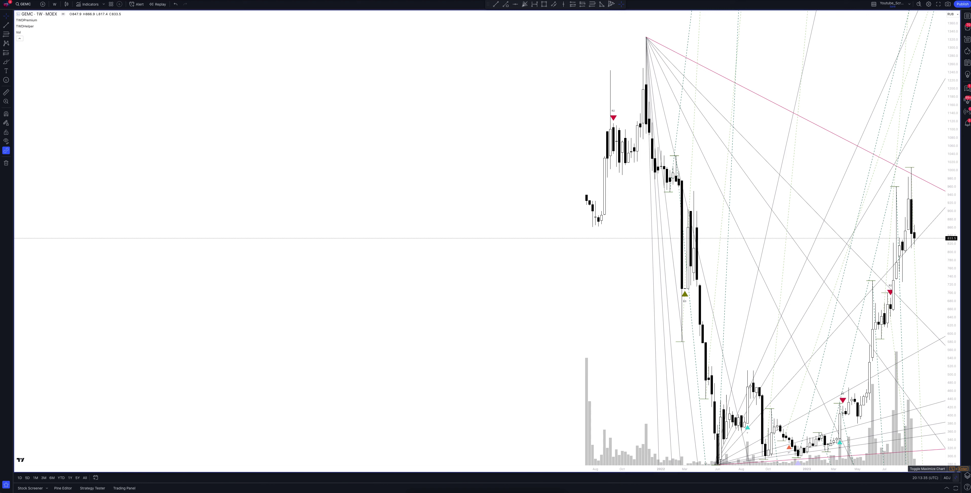
left_click(956, 477)
left_click(956, 478)
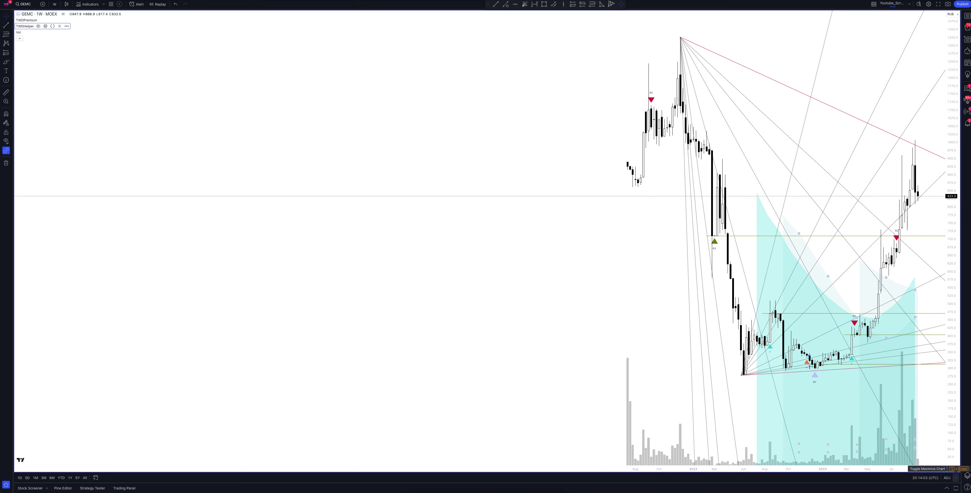
left_click(956, 477)
left_click(955, 478)
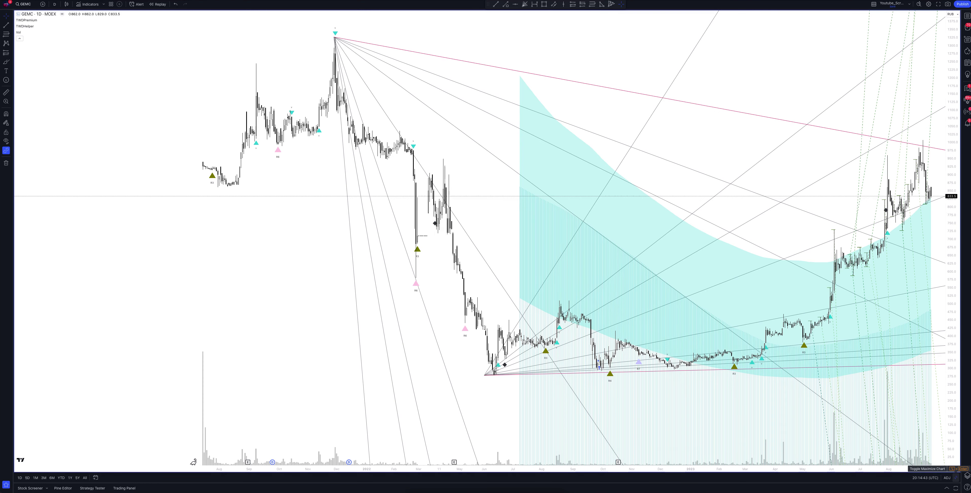
left_click(955, 478)
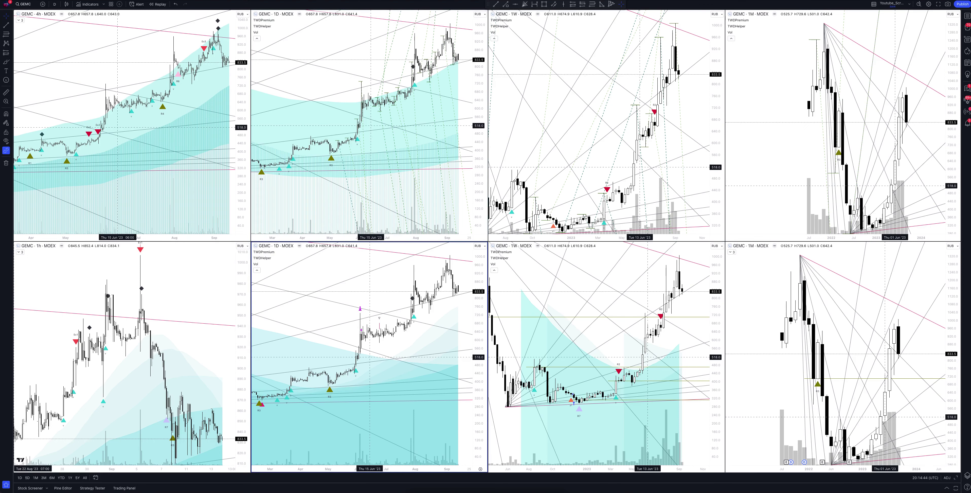
Step: Maximize the second daily GEMC chart and show the TWDPremium Strategy Tester overview beneath it
left_click(956, 477)
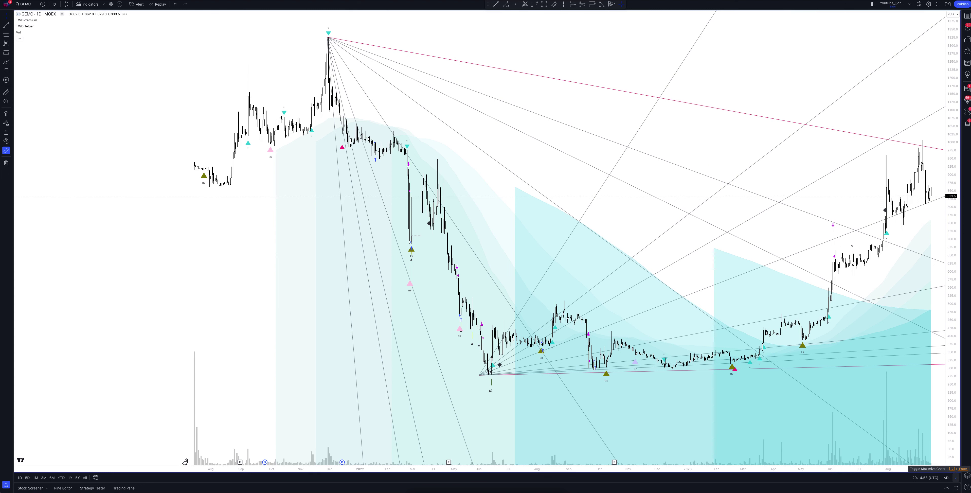
left_click(956, 468)
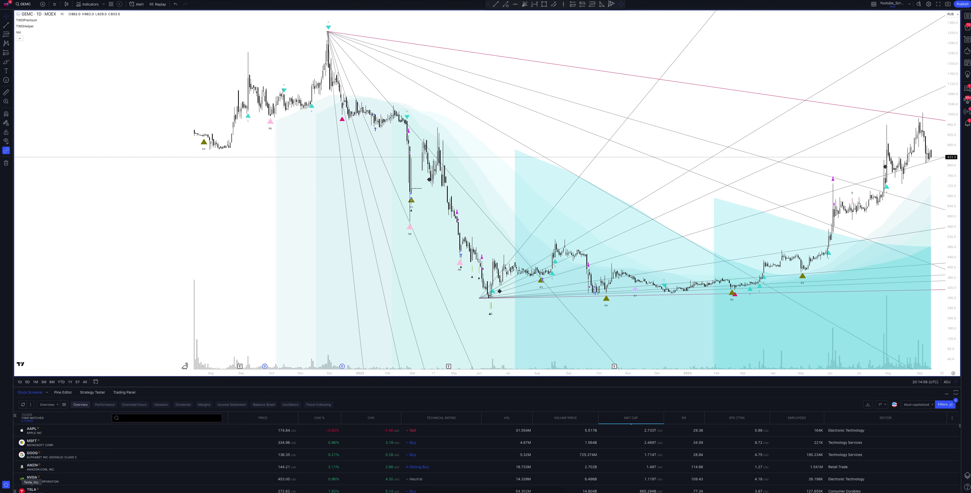
left_click(92, 392)
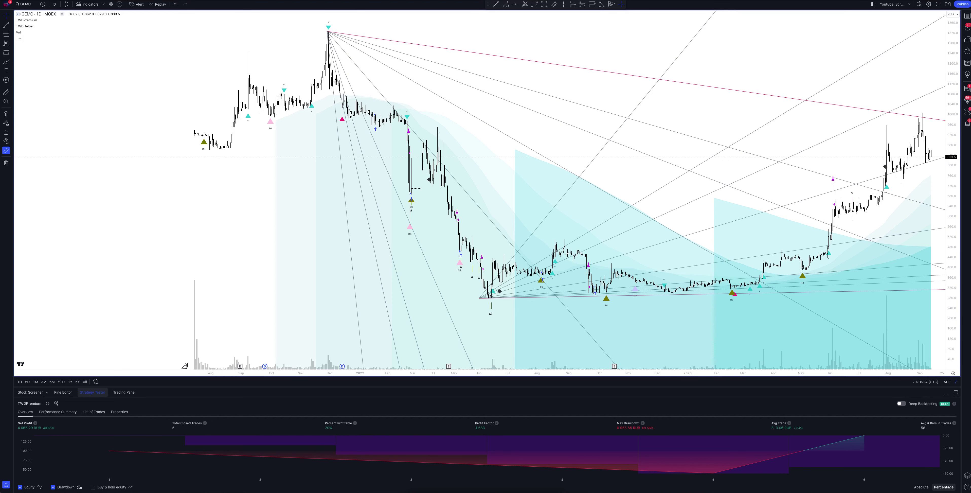
Step: Change the chart interval to 4 hours using the 4h shortcut
type("4h")
key("Return")
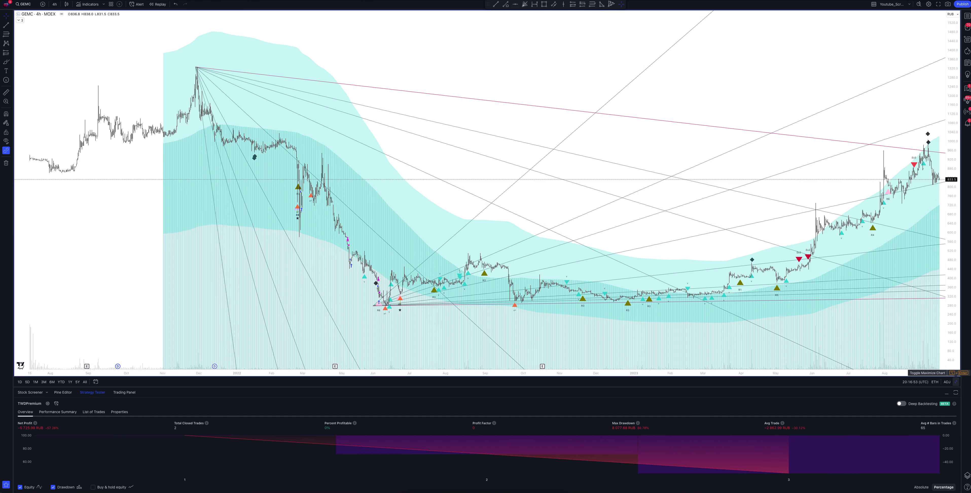
Step: Maximize the hourly GEMC chart and bring up its interval list, keeping 1 hour
left_click(956, 372)
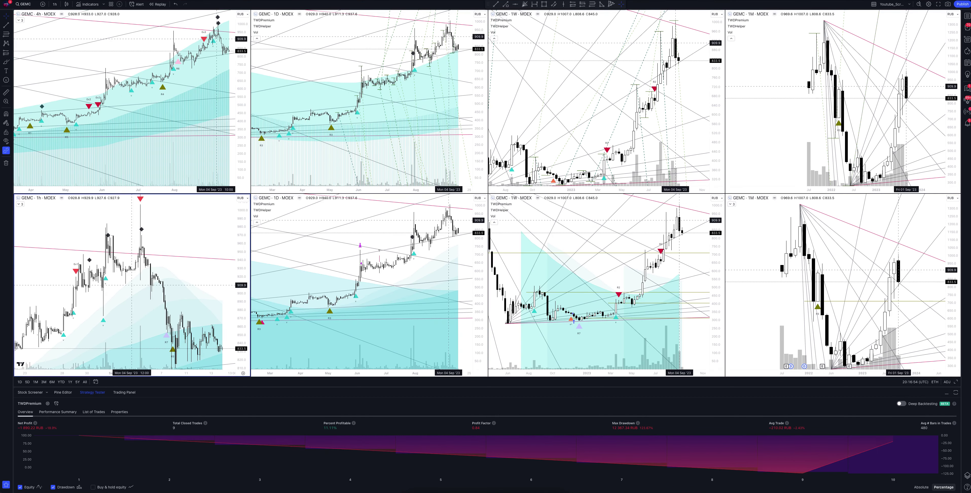
left_click(956, 372)
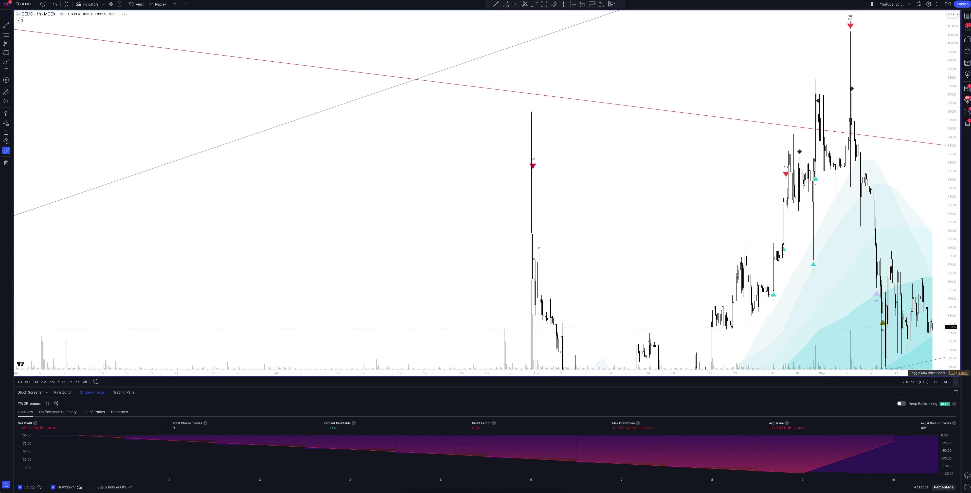
left_click(55, 4)
left_click(59, 130)
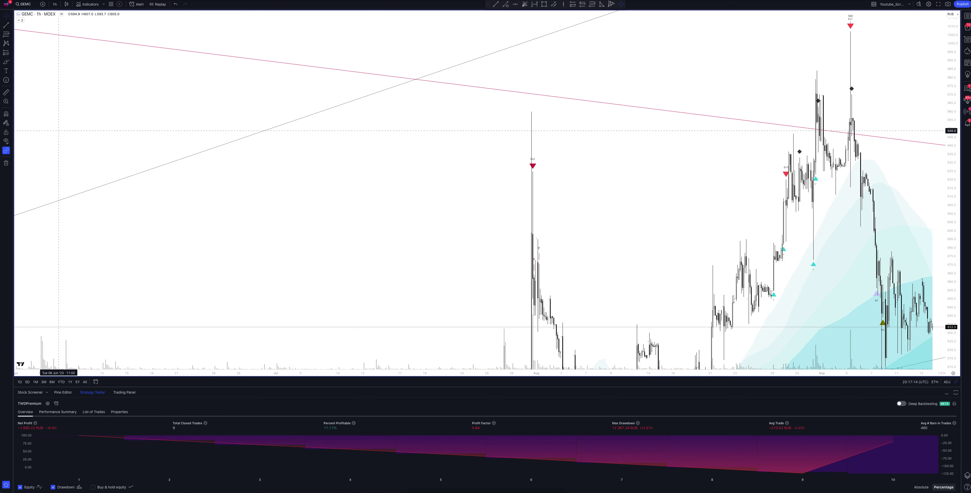
left_click(54, 4)
Step: Select '2 hours' and review the TWDPremium backtest overview
left_click(60, 141)
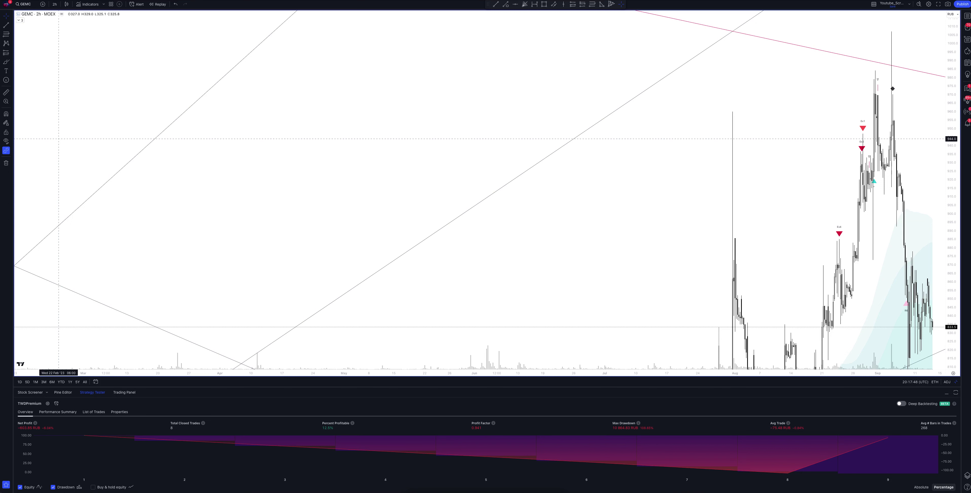
left_click(55, 4)
Step: Select '3 hours' and check the recalculated TWDPremium backtest overview
left_click(59, 147)
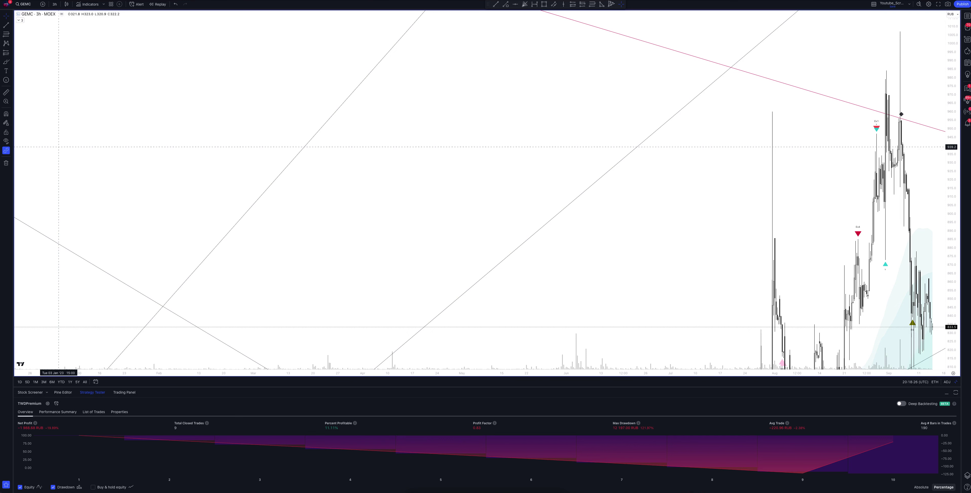
left_click(54, 4)
Step: Select '4 hours'; the backtest shows 7 closed trades, 14.29% profitable
left_click(59, 155)
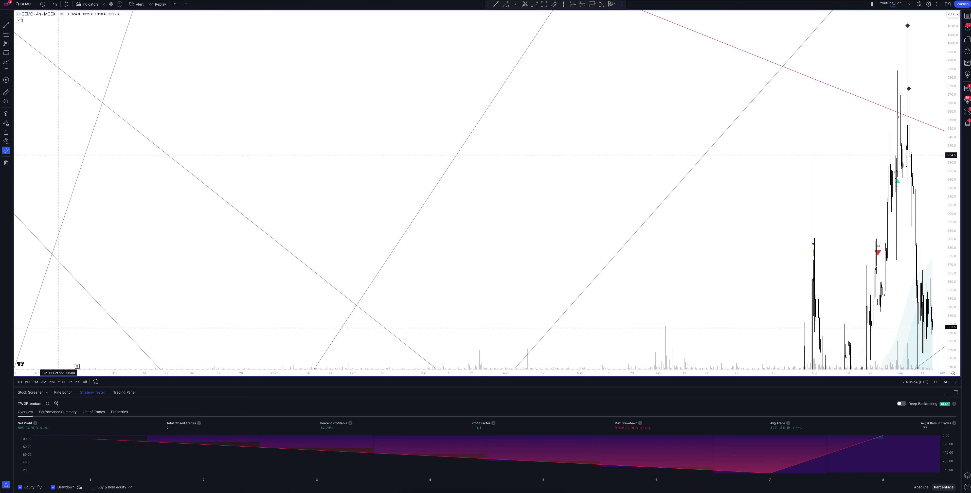
left_click(55, 4)
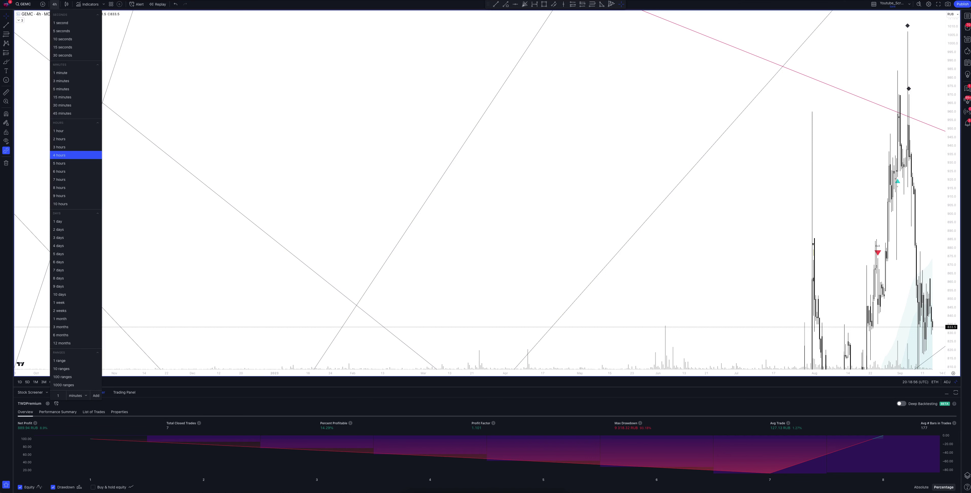
Step: Select '5 hours' and review the TWDPremium Strategy Tester overview
left_click(59, 163)
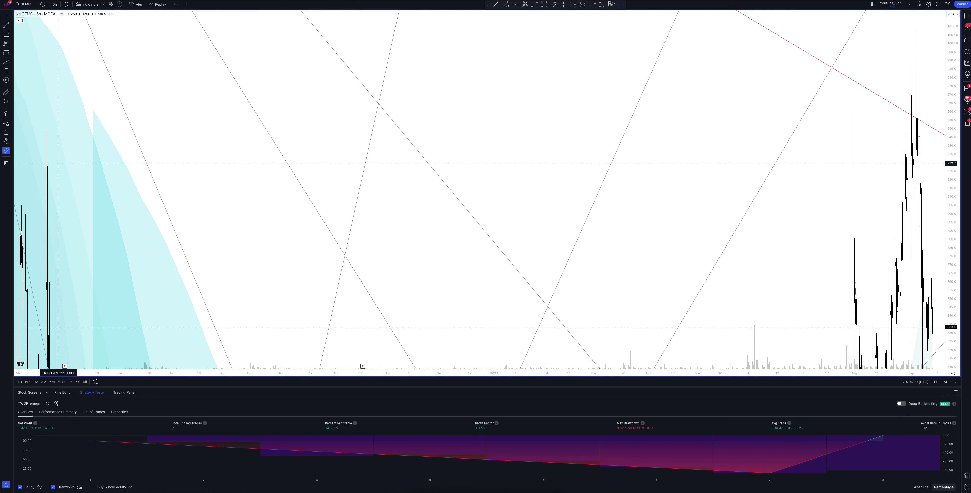
left_click(55, 5)
Step: Pick '6 hours' from the interval list with the arrow key and Enter
key("Down")
key("Return")
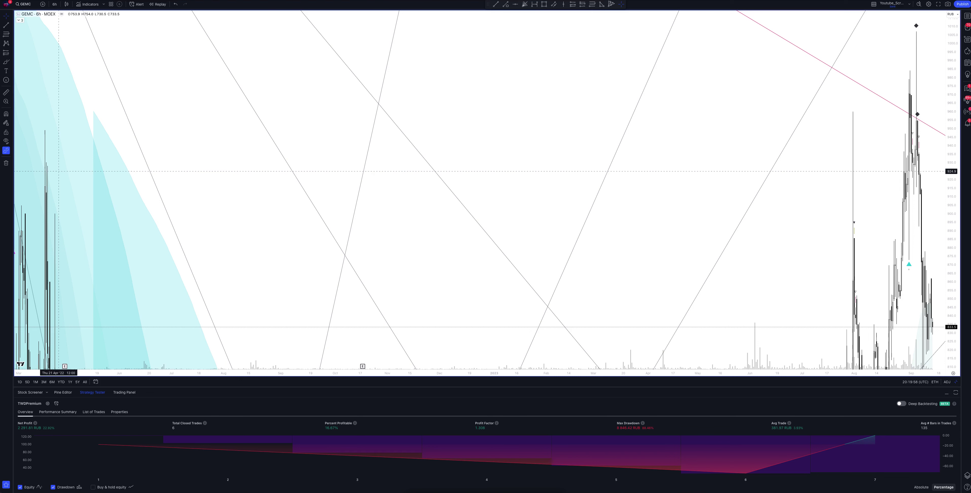
left_click(54, 4)
Step: Select '7 hours' and review the TWDPremium backtest overview
left_click(59, 179)
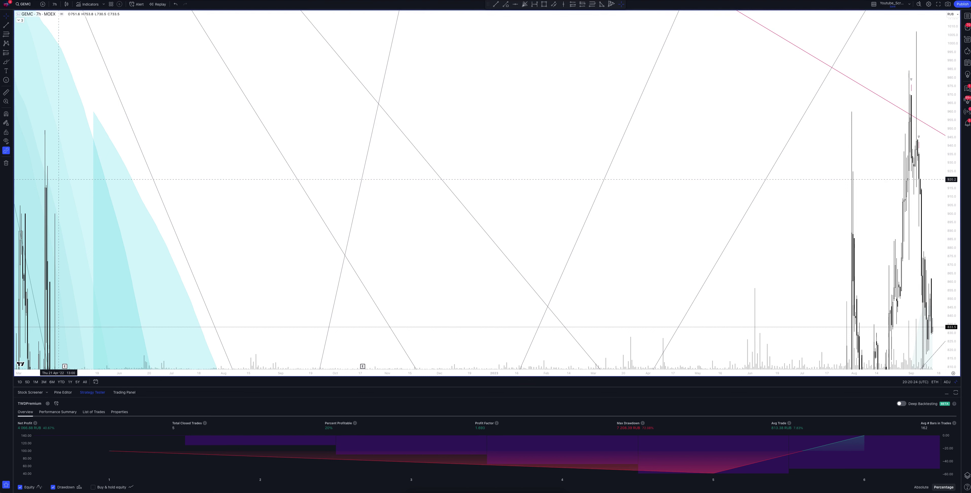
left_click(54, 4)
Step: Select '8 hours'; the loaded backtest shows 7 closed trades, 14.29% profitable
left_click(59, 187)
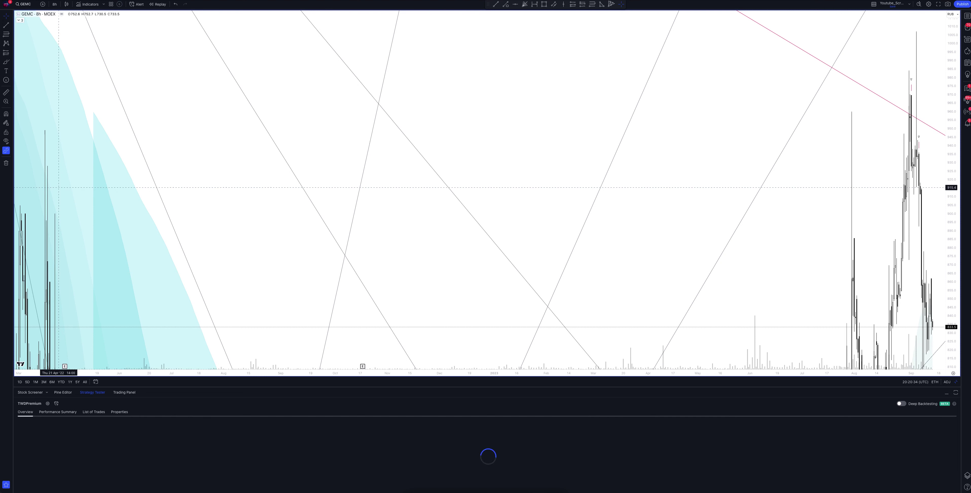
left_click(55, 4)
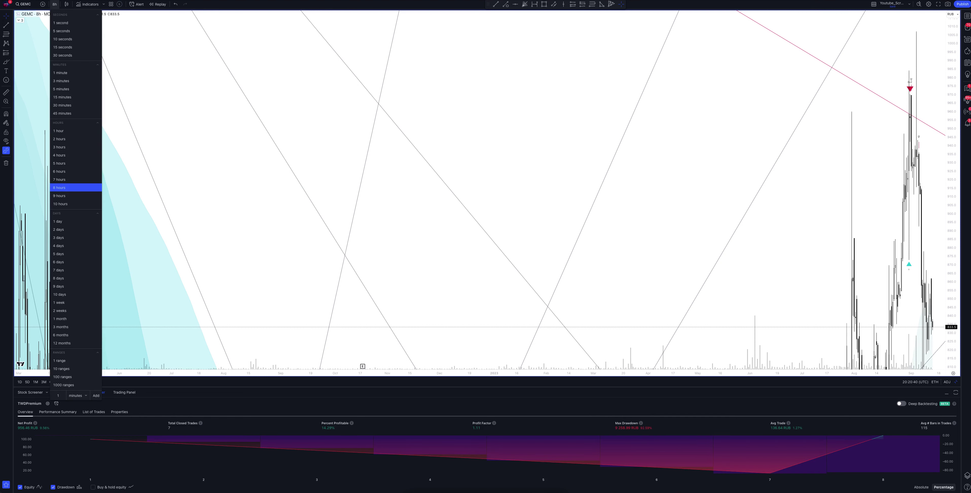
Step: Switch GEMC to the 1-hour interval and restore the eight-chart GEMC layout
left_click(59, 131)
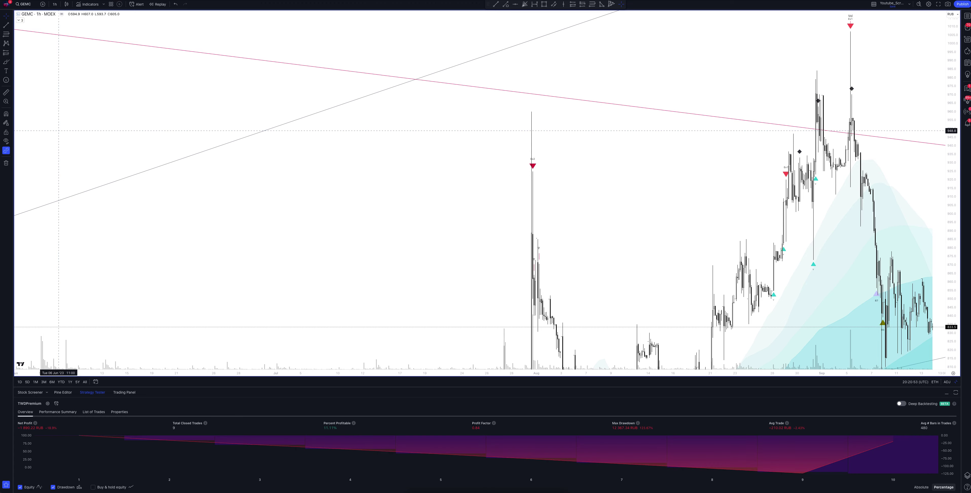
left_click(956, 382)
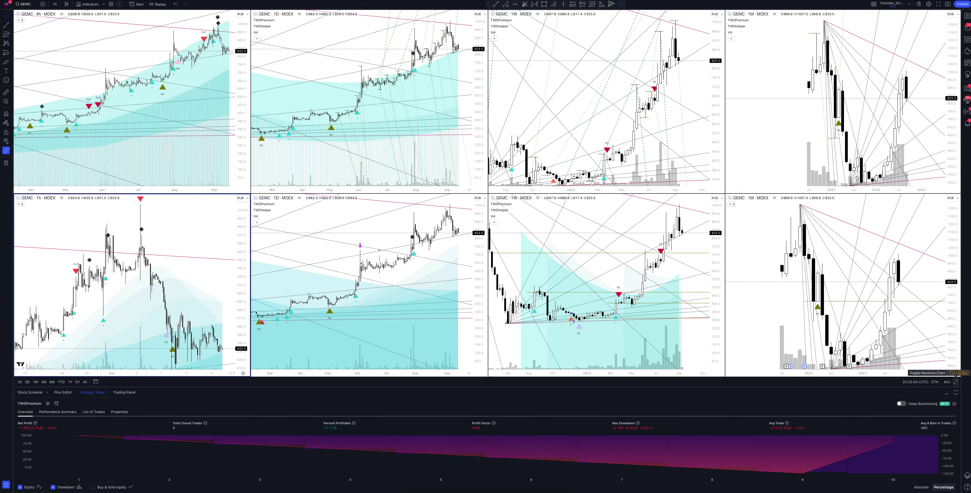